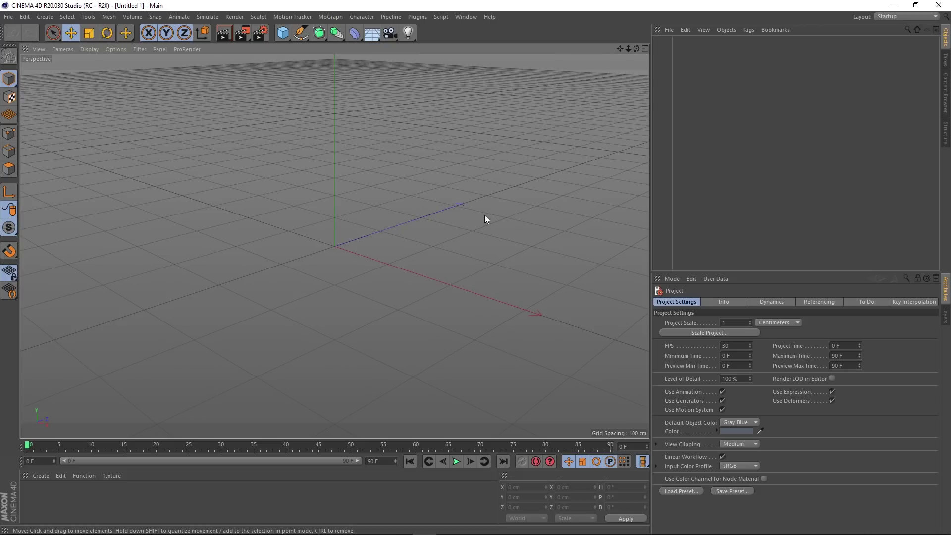
# Step: Switch to File Explorer and look through the plugins folder of the Cinema 4D R19 installation
pyautogui.moveTo(327, 532)
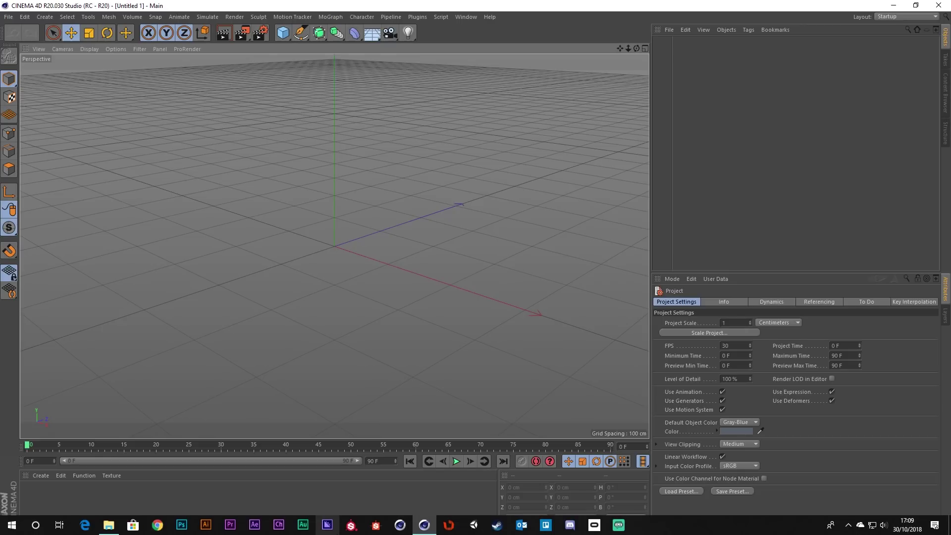
pyautogui.moveTo(113, 529)
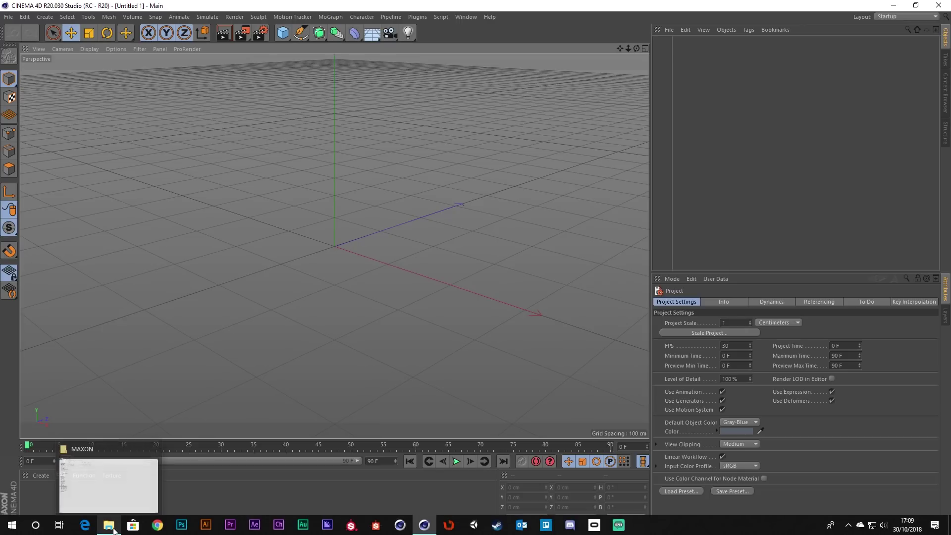
pyautogui.click(111, 498)
pyautogui.moveTo(272, 4); pyautogui.dragTo(437, 2)
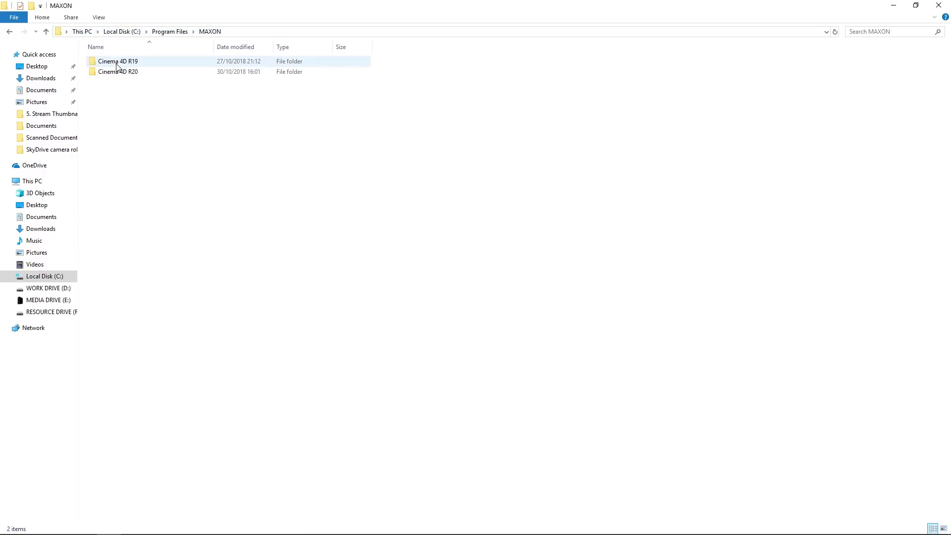
pyautogui.moveTo(122, 74)
pyautogui.doubleClick(124, 63)
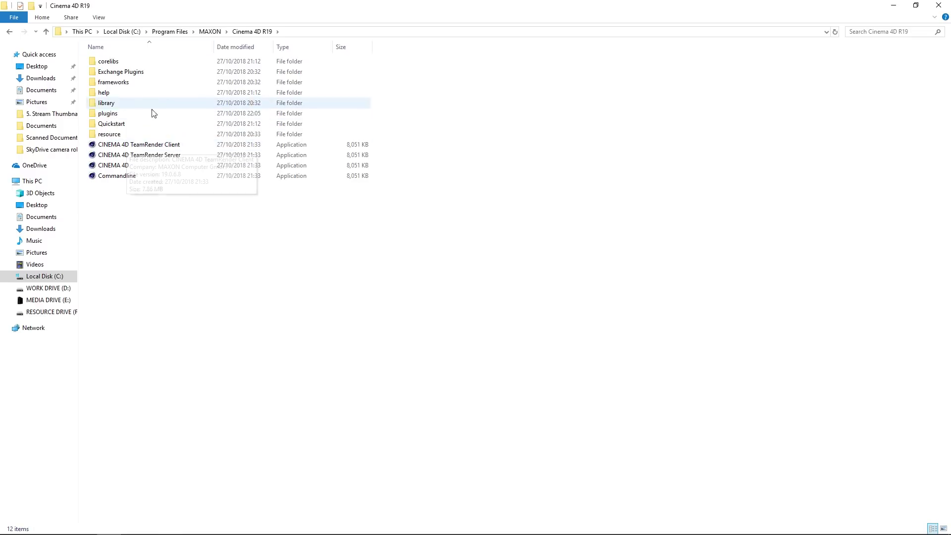
pyautogui.doubleClick(110, 113)
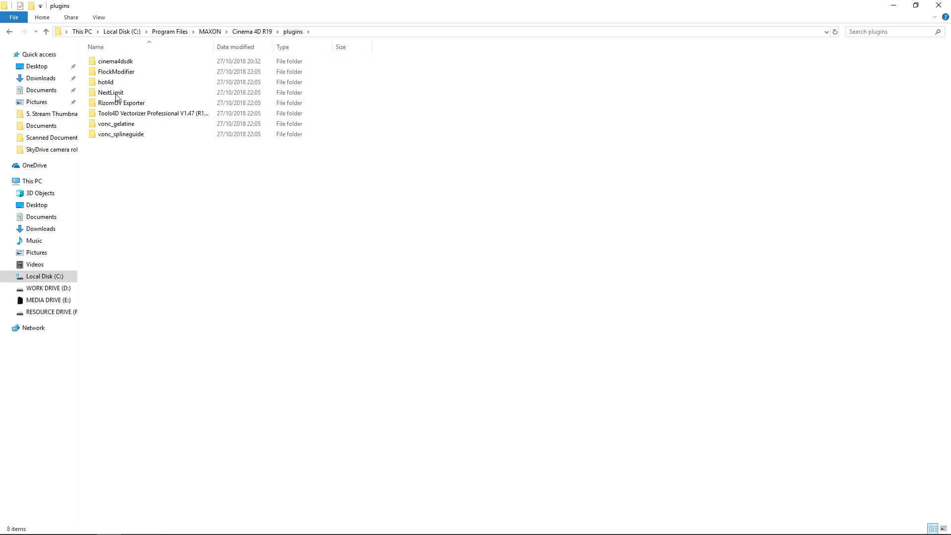
# Step: Go back up to the MAXON folder and examine the contents of the Cinema 4D R20 installation folder
pyautogui.click(256, 31)
pyautogui.click(210, 32)
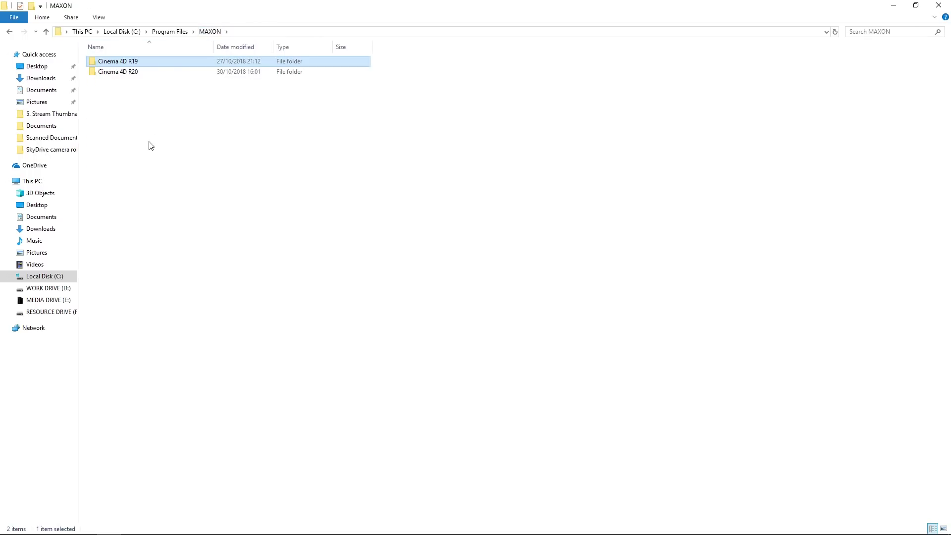
pyautogui.doubleClick(120, 73)
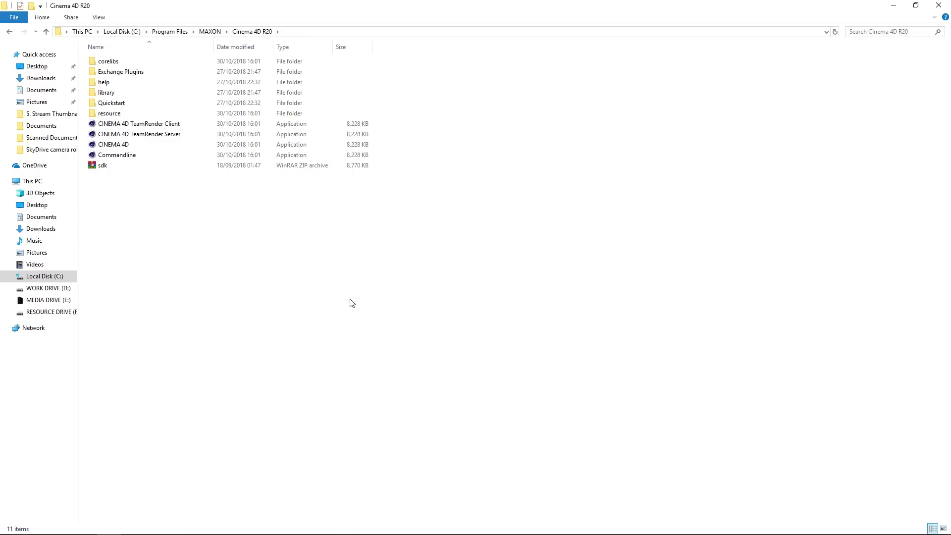
# Step: Switch to Cinema 4D, open the preferences folder from Preferences, look inside its plugins subfolder and close the folder window
pyautogui.click(424, 525)
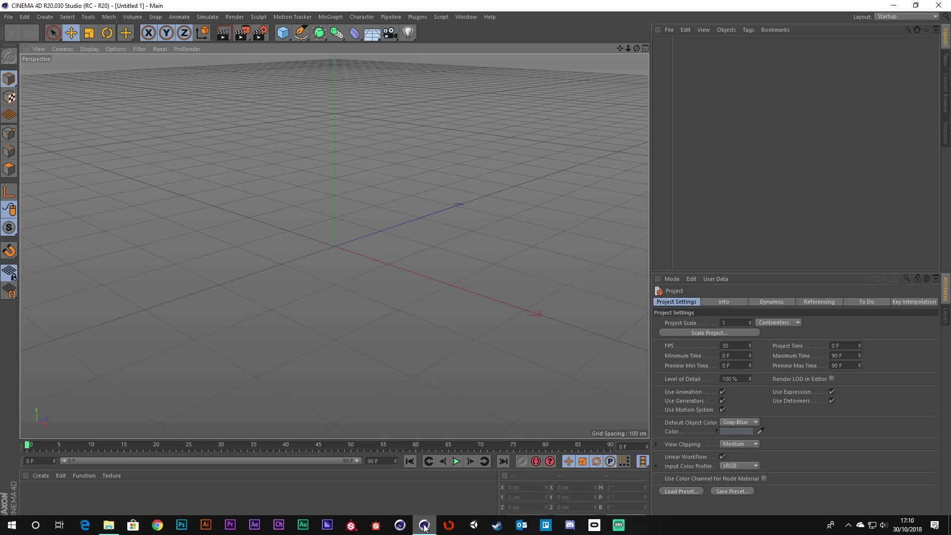
pyautogui.click(25, 17)
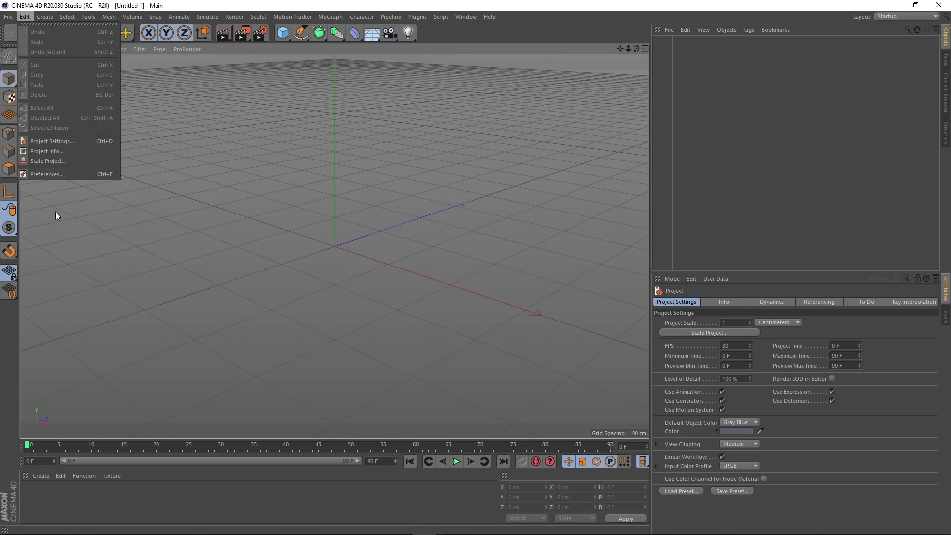
pyautogui.click(50, 175)
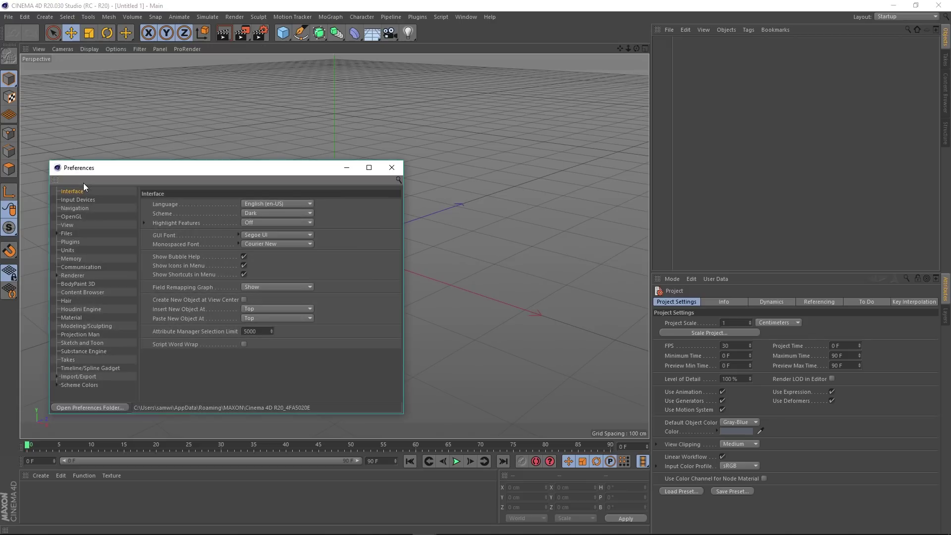
pyautogui.click(89, 407)
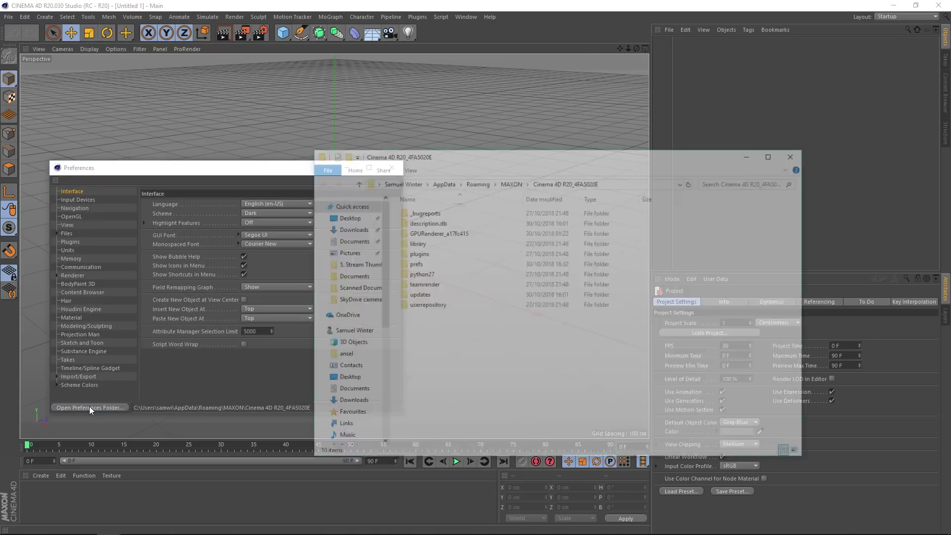
pyautogui.click(418, 255)
pyautogui.doubleClick(418, 255)
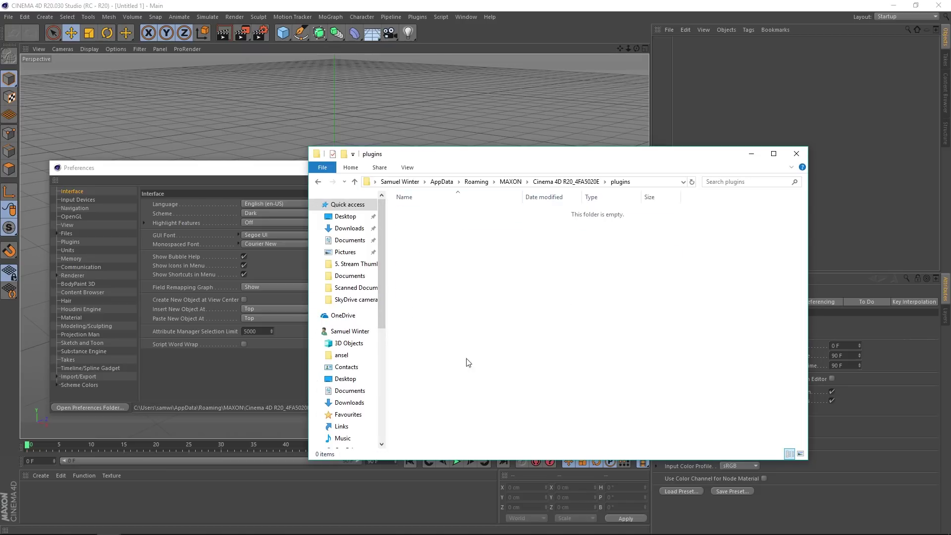
pyautogui.click(796, 153)
# Step: Move the Preferences window clear and show the plugin search paths settings
pyautogui.moveTo(217, 168); pyautogui.dragTo(404, 84)
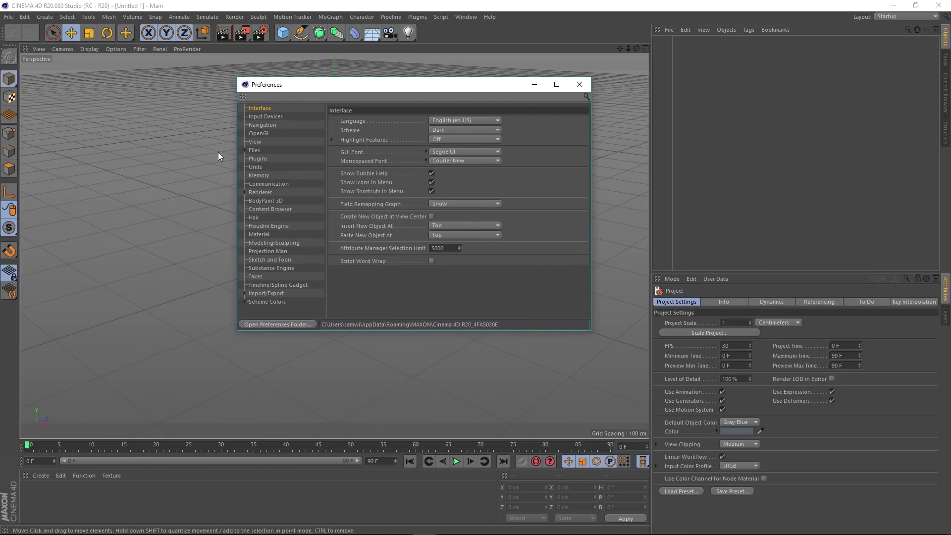
pyautogui.click(257, 158)
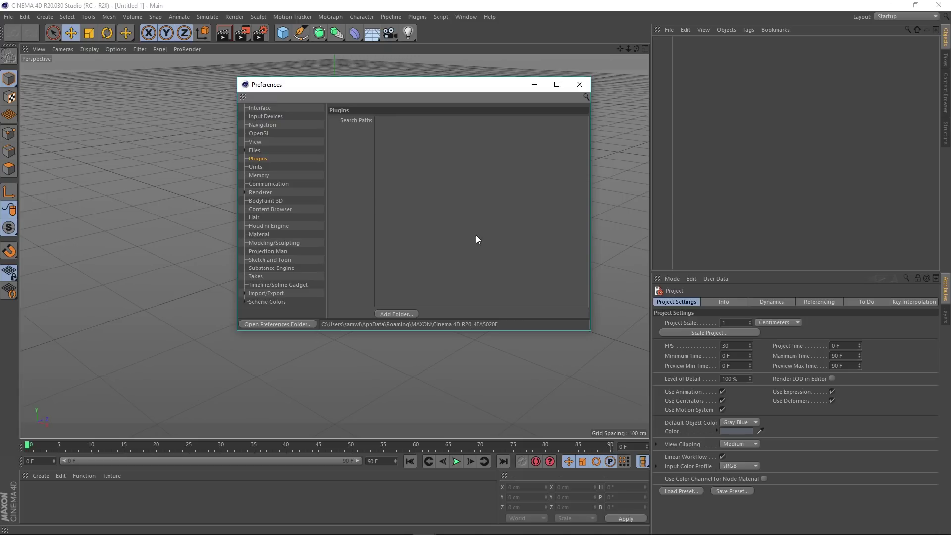
# Step: Switch to File Explorer and copy the name of the plugins folder inside the Cinema 4D R19 installation folder
pyautogui.moveTo(297, 530)
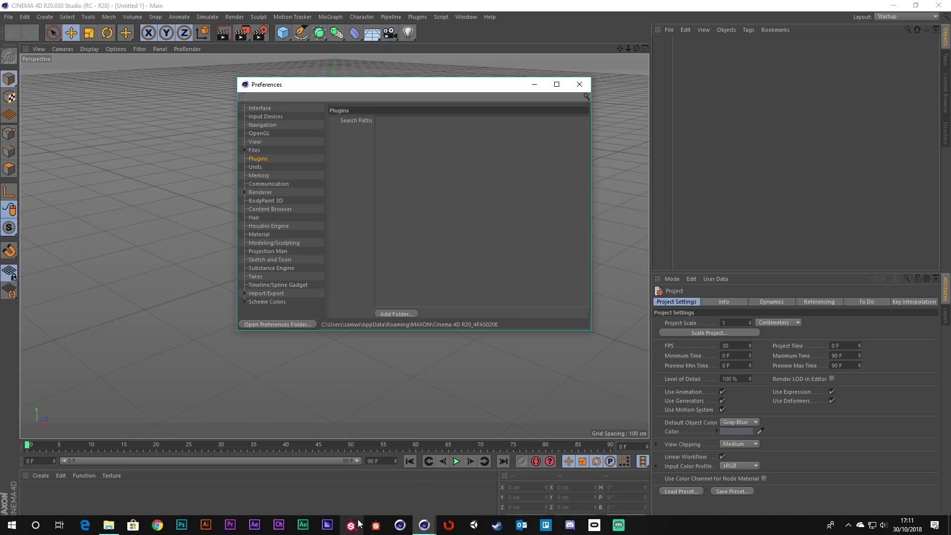
pyautogui.click(104, 524)
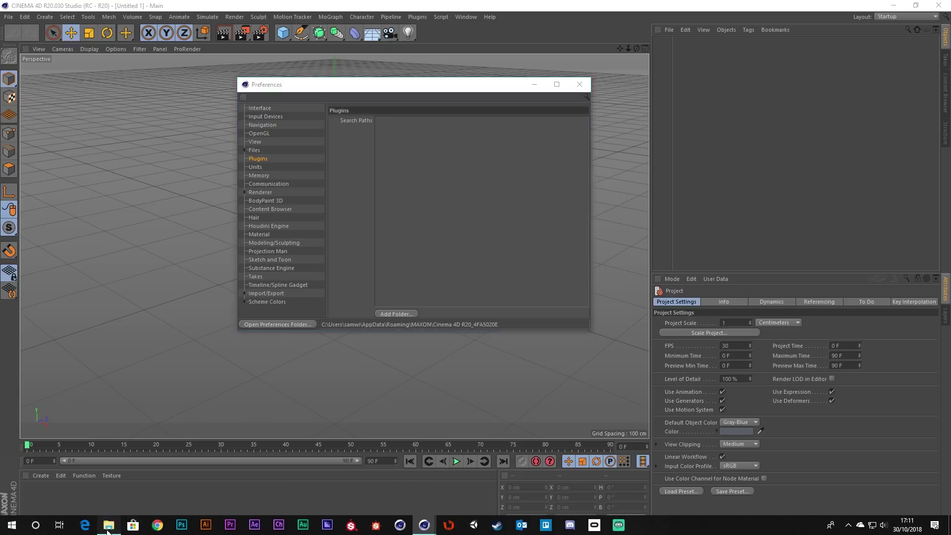
pyautogui.click(210, 31)
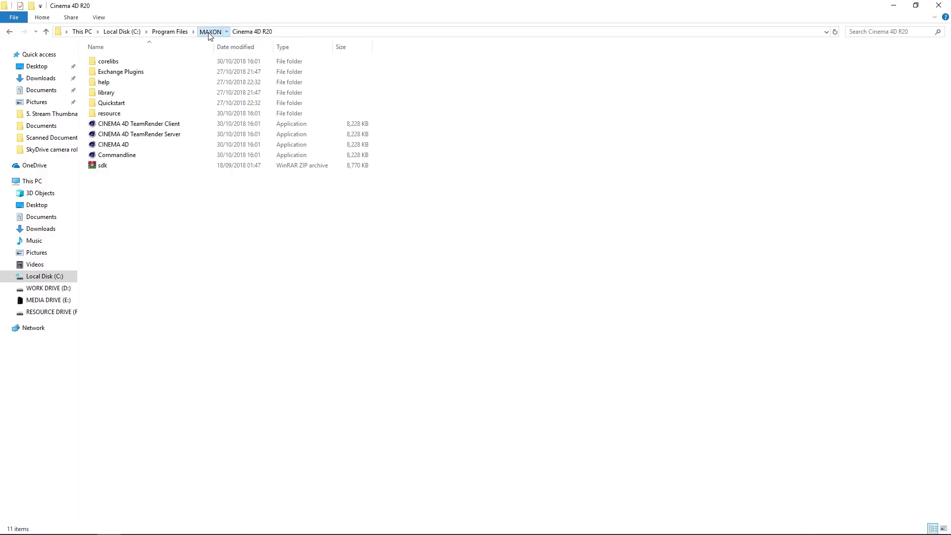
pyautogui.doubleClick(126, 60)
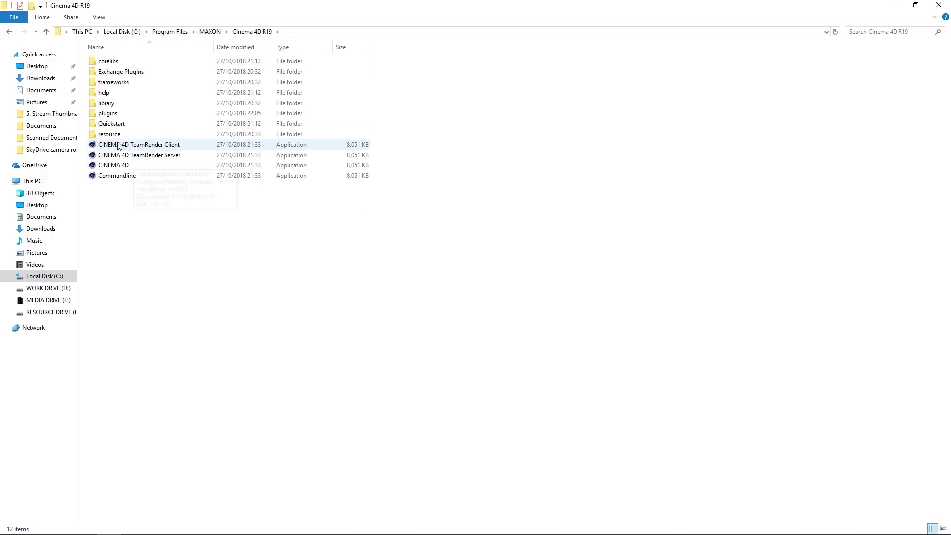
pyautogui.rightClick(106, 114)
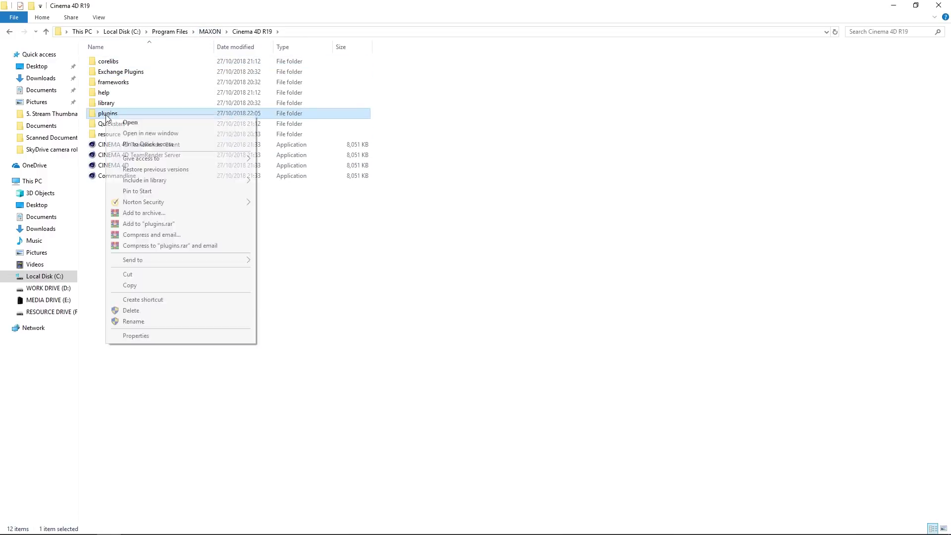
pyautogui.click(143, 321)
pyautogui.hotkey('ctrl', 'c')
pyautogui.click(175, 311)
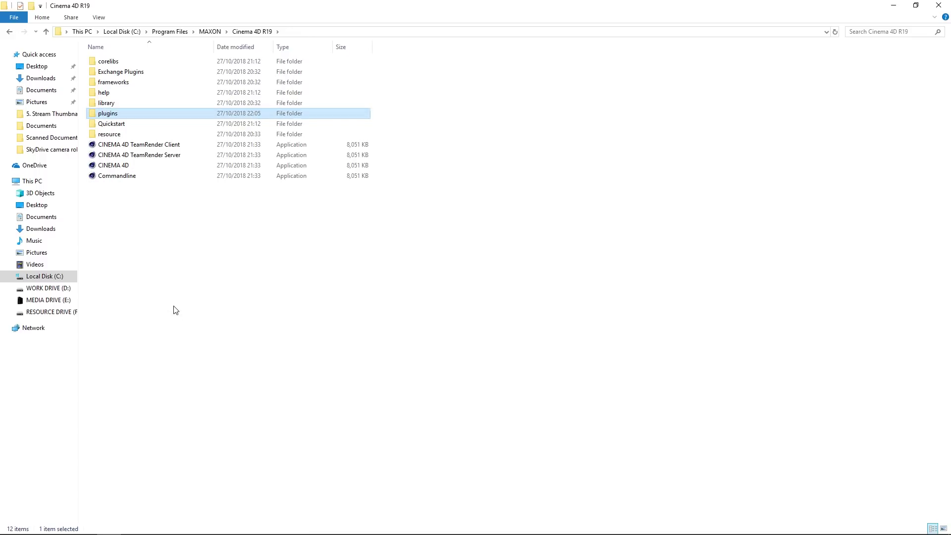
# Step: Create a new folder named plugins inside the Cinema 4D R20 installation folder
pyautogui.click(210, 32)
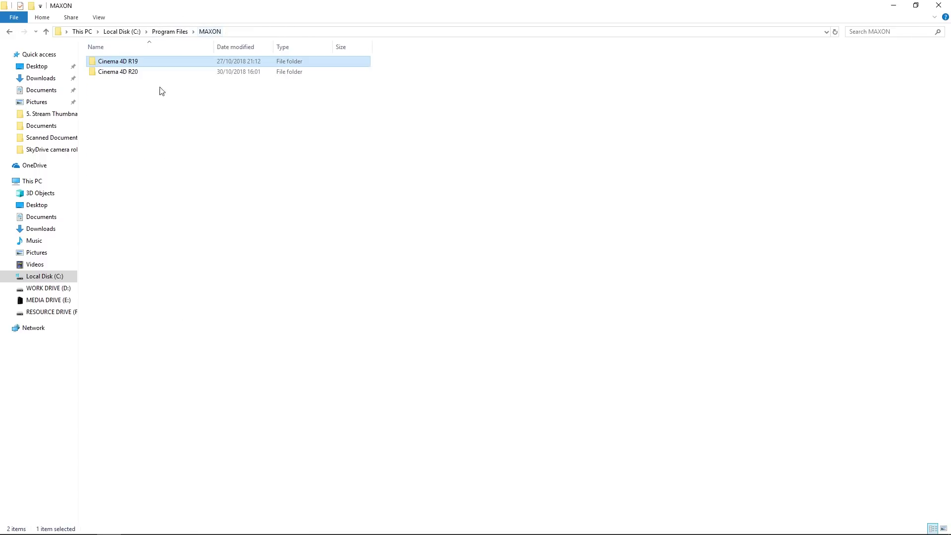
pyautogui.doubleClick(134, 72)
pyautogui.rightClick(151, 216)
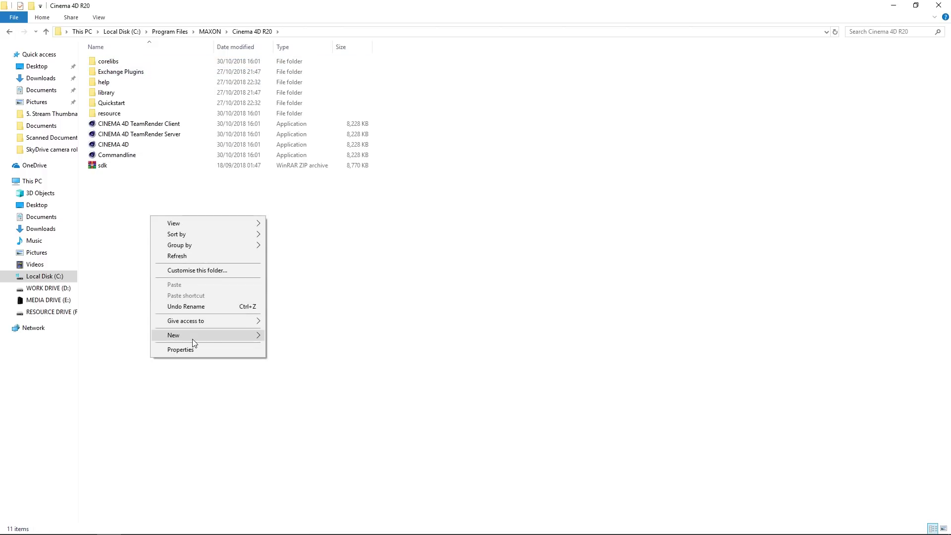
pyautogui.click(281, 335)
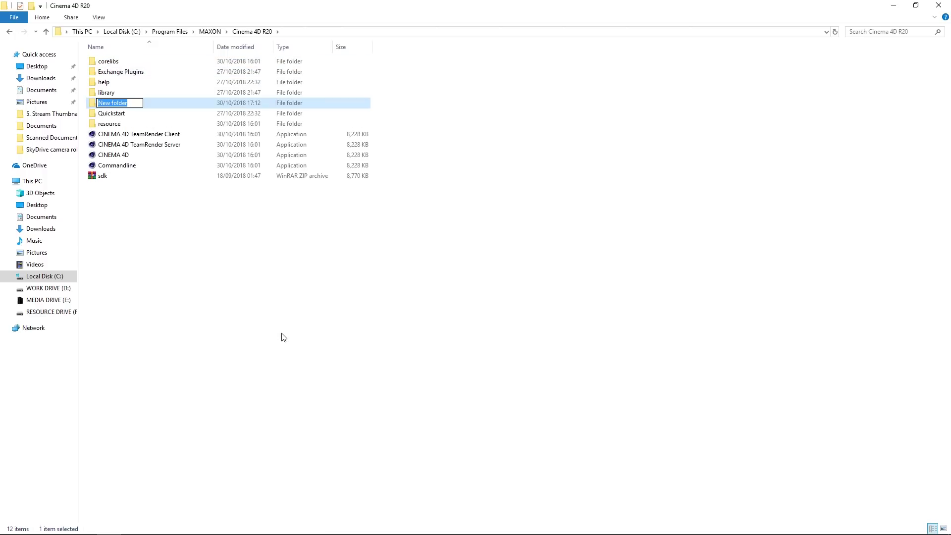
pyautogui.hotkey('ctrl', 'v')
pyautogui.click(238, 291)
# Step: Paste the Reeper 2.05 plugin folder into the new R20 plugins folder, granting administrator permission
pyautogui.click(114, 106)
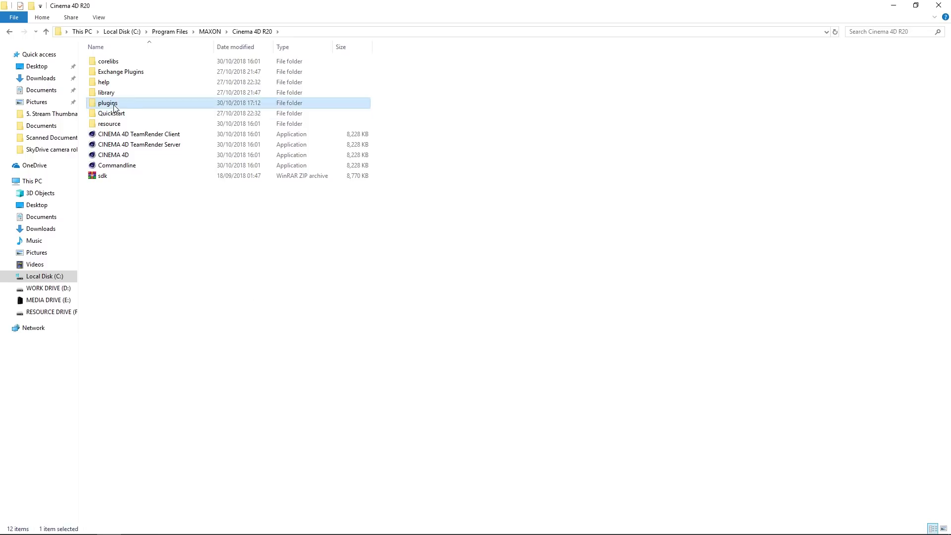
pyautogui.doubleClick(113, 107)
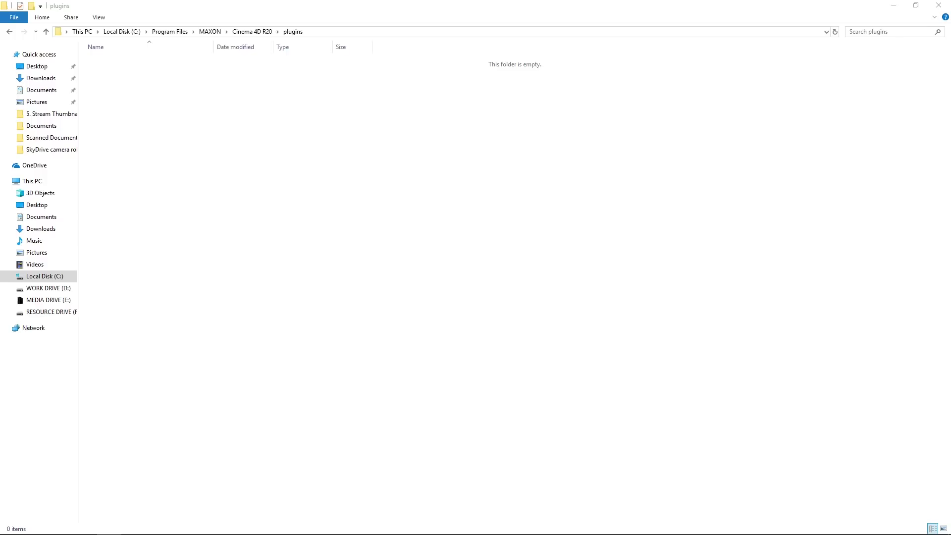
pyautogui.click(203, 157)
pyautogui.hotkey('ctrl', 'v')
pyautogui.click(441, 207)
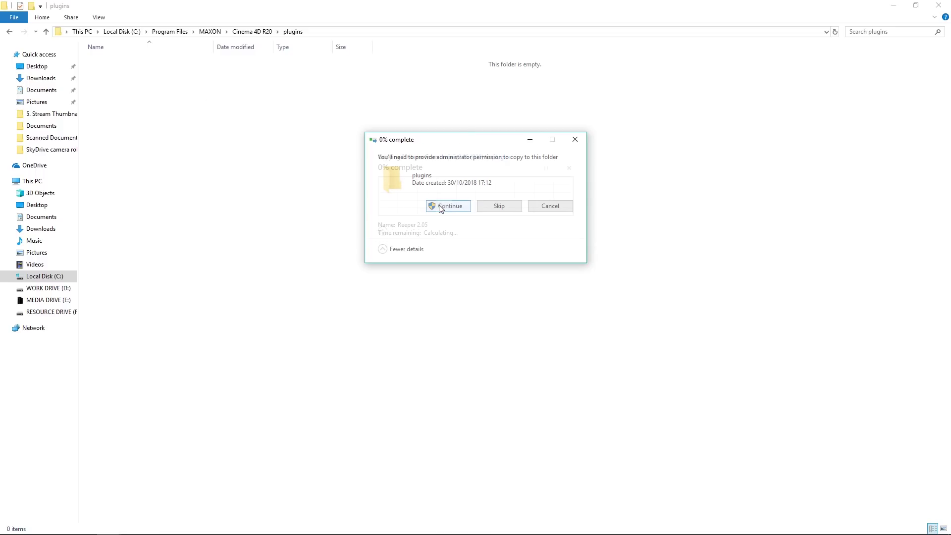
pyautogui.click(283, 129)
# Step: Switch to Cinema 4D, restart it with Preferences closed, and check the installed plugins for Reeper 2.0
pyautogui.moveTo(423, 527)
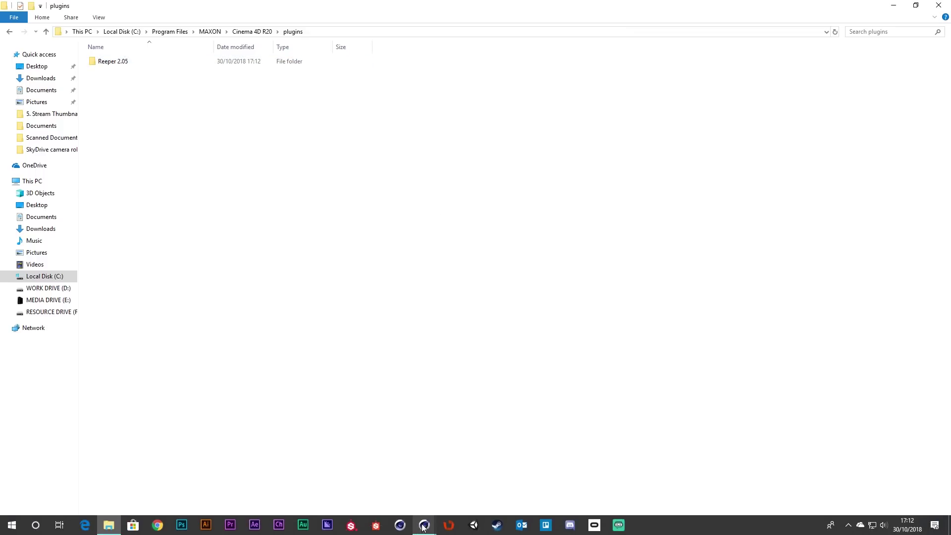
pyautogui.click(454, 495)
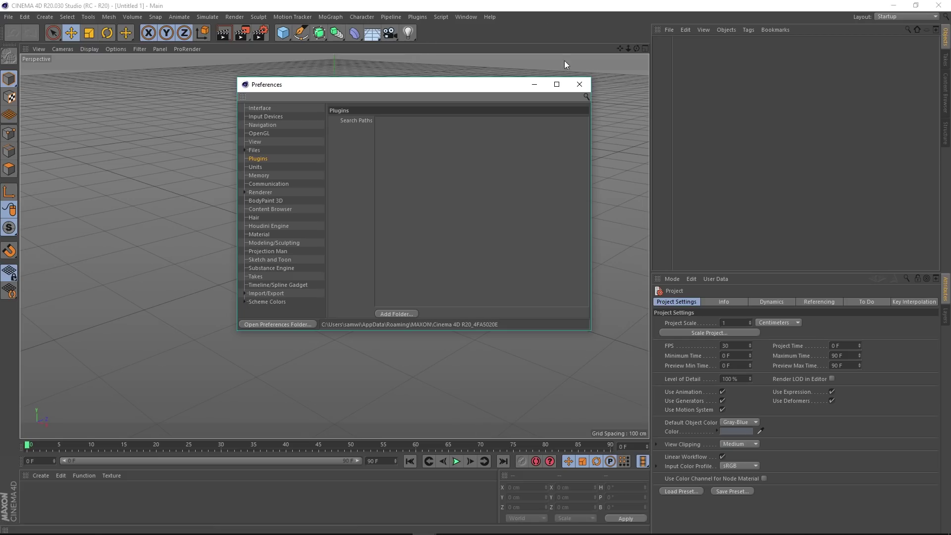
pyautogui.click(579, 85)
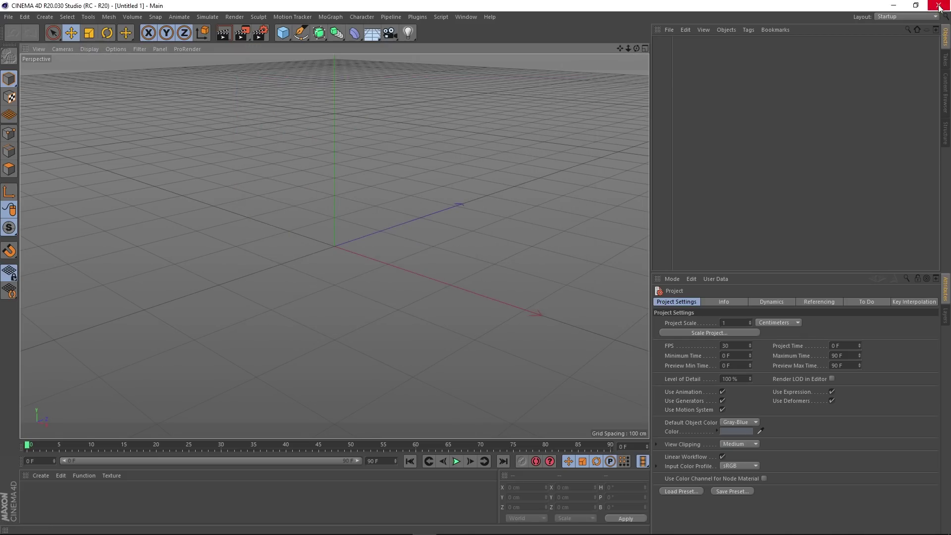
pyautogui.click(440, 17)
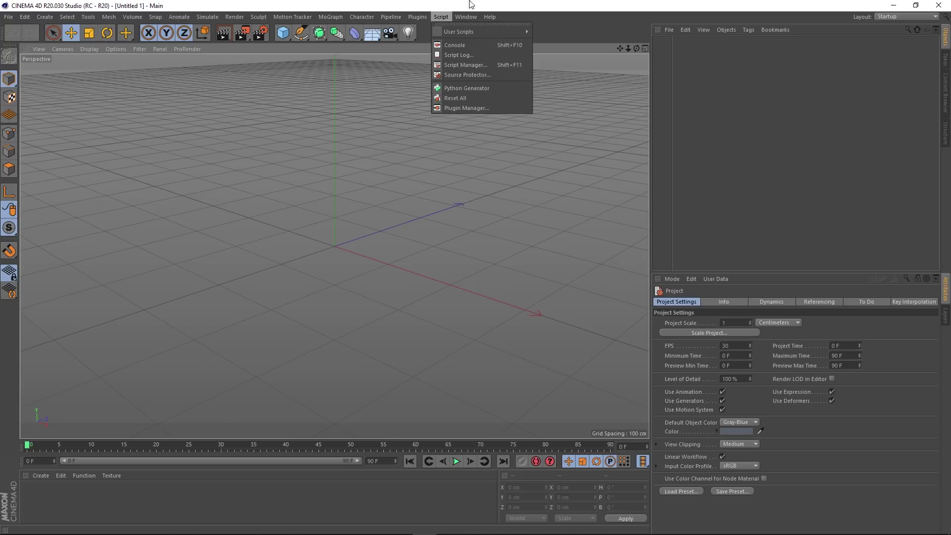
pyautogui.click(441, 17)
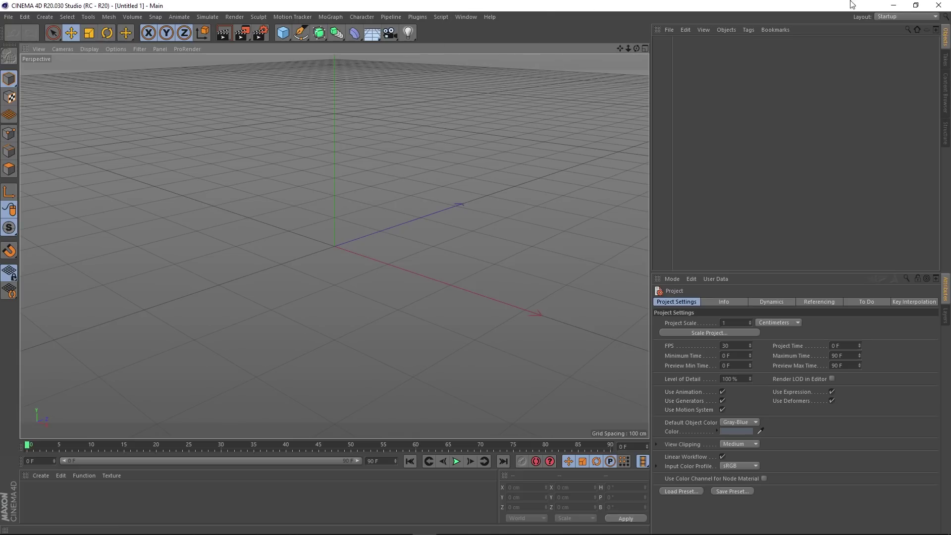
pyautogui.click(938, 5)
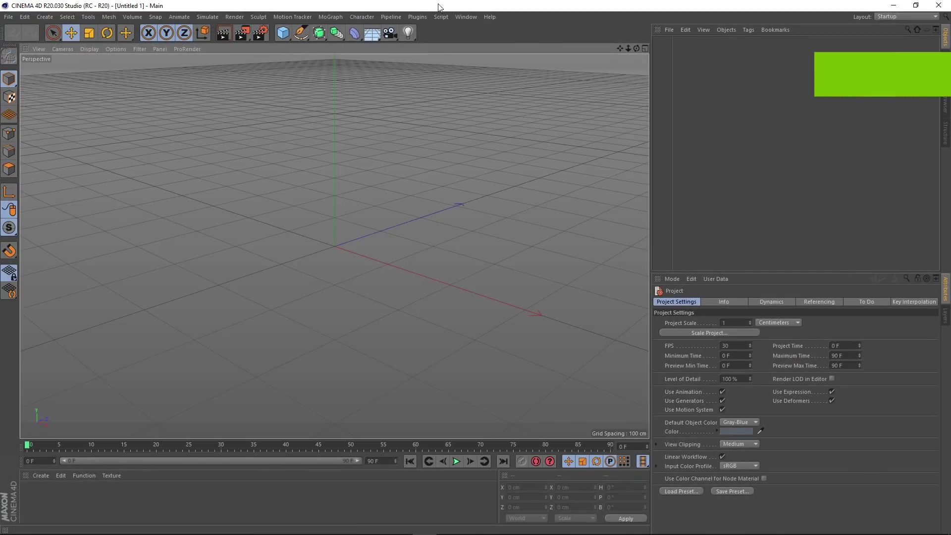
pyautogui.click(417, 17)
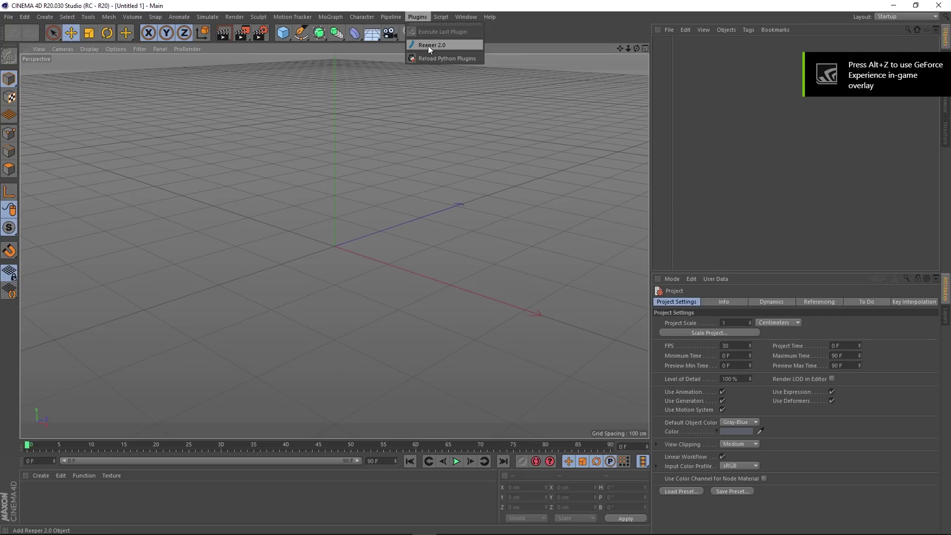
# Step: Inspect the plugin search paths in Preferences, close the window and look at the installed plugins
pyautogui.click(25, 16)
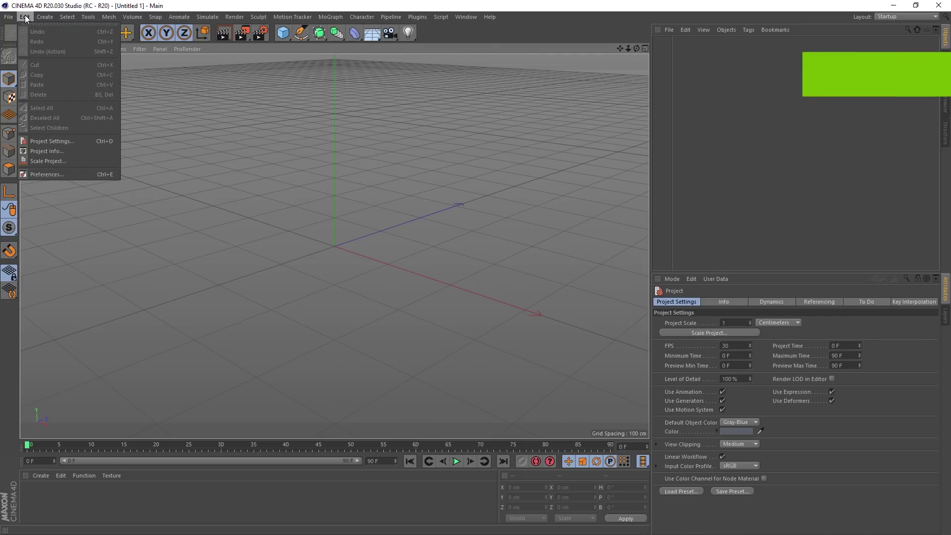
pyautogui.click(39, 177)
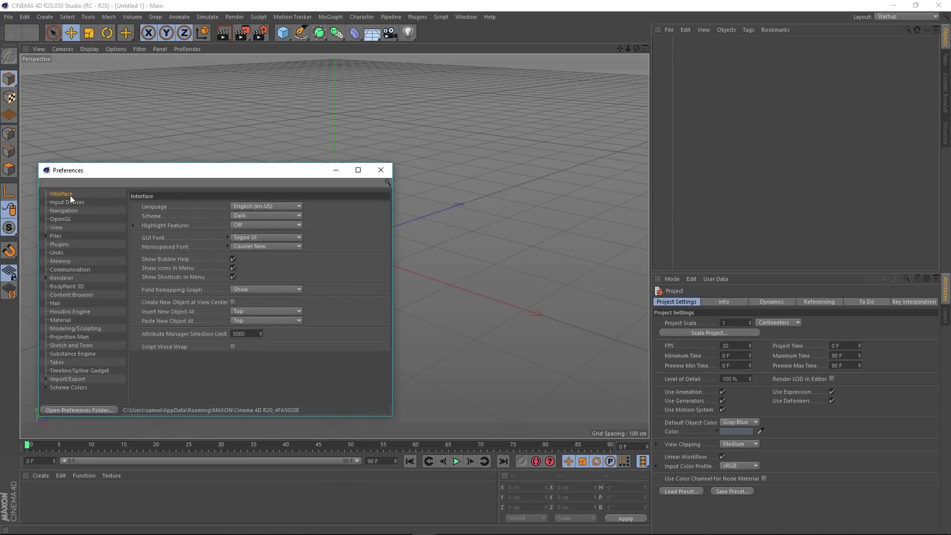
pyautogui.click(60, 244)
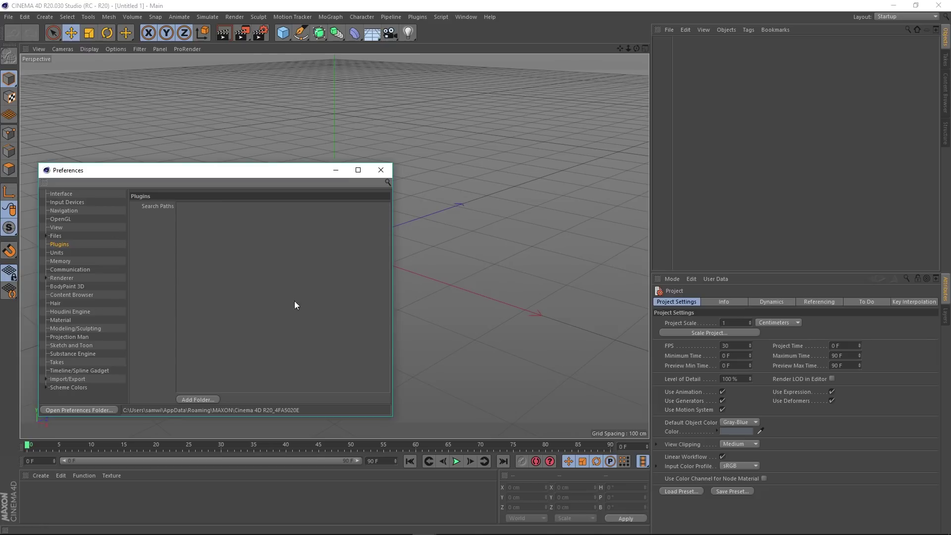
pyautogui.click(381, 170)
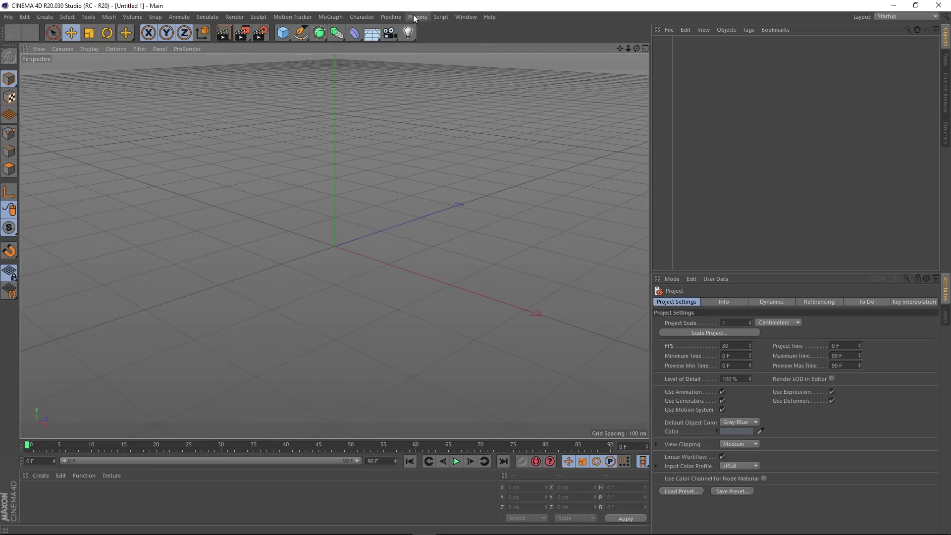
pyautogui.click(417, 17)
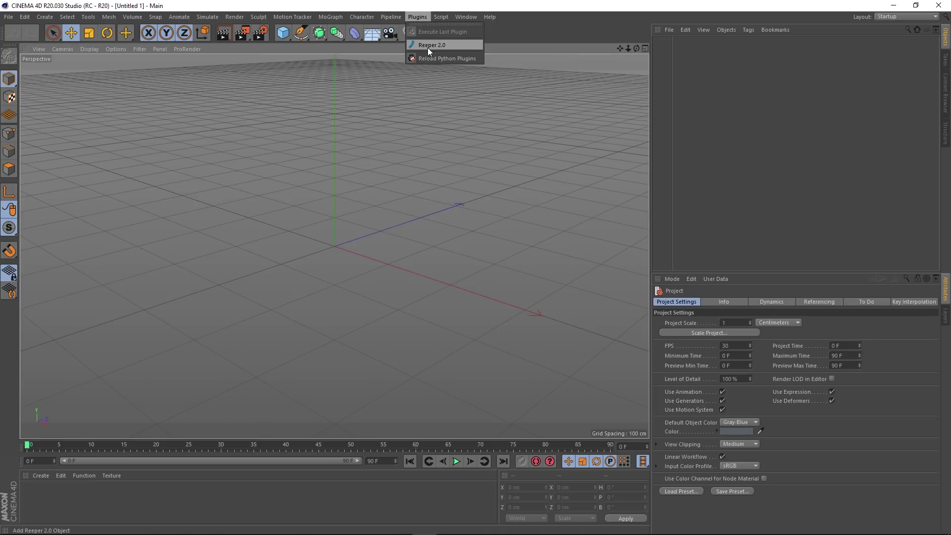
# Step: Browse the drives for a folder to add to the plugin search paths in Preferences, and leave without adding one
pyautogui.click(24, 17)
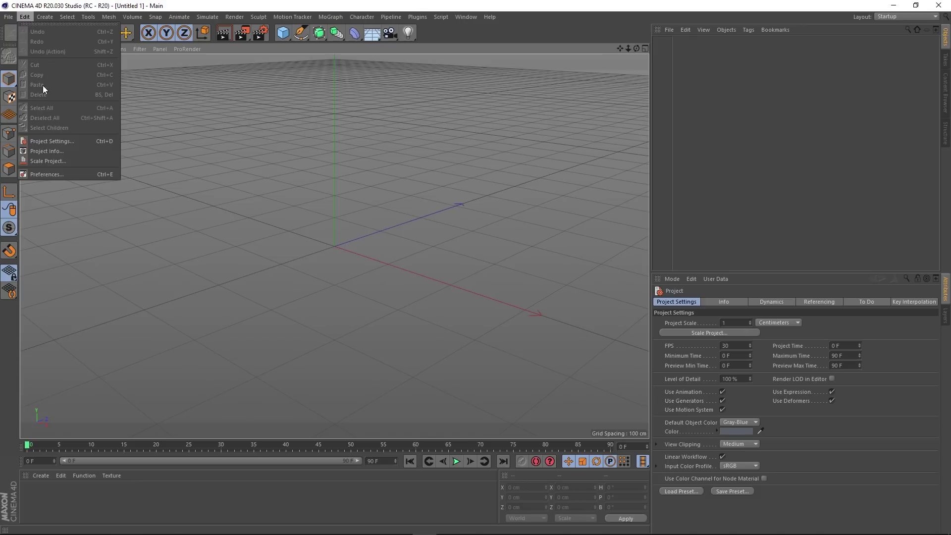
pyautogui.click(47, 174)
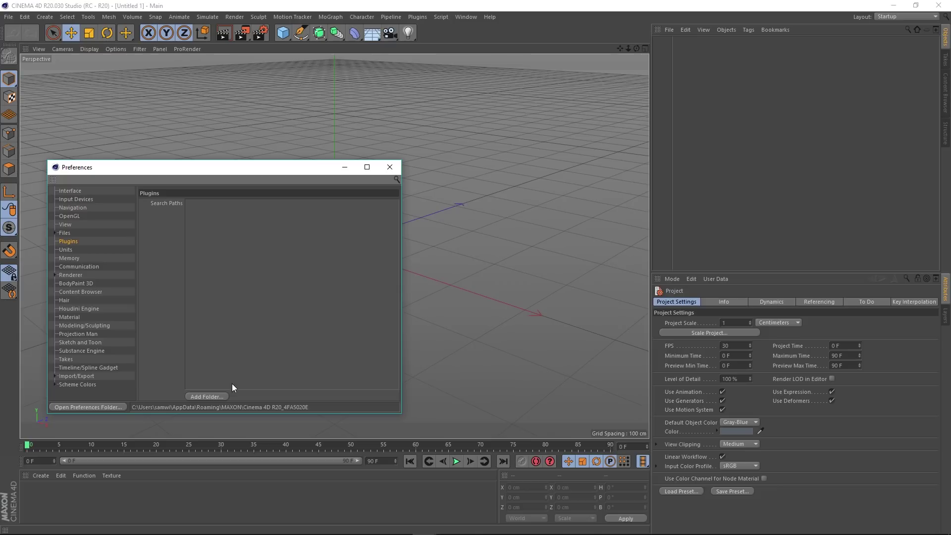
pyautogui.click(207, 396)
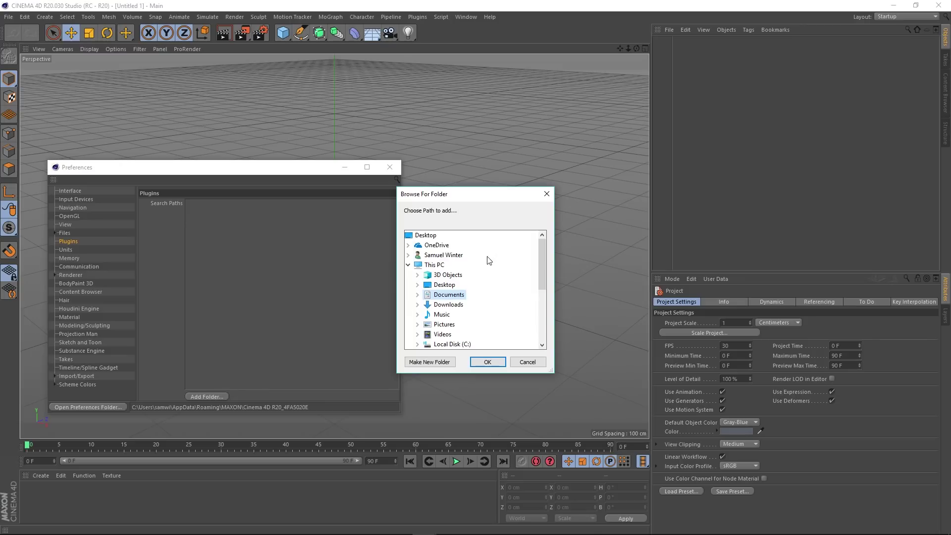
pyautogui.scroll(-2, 488, 260)
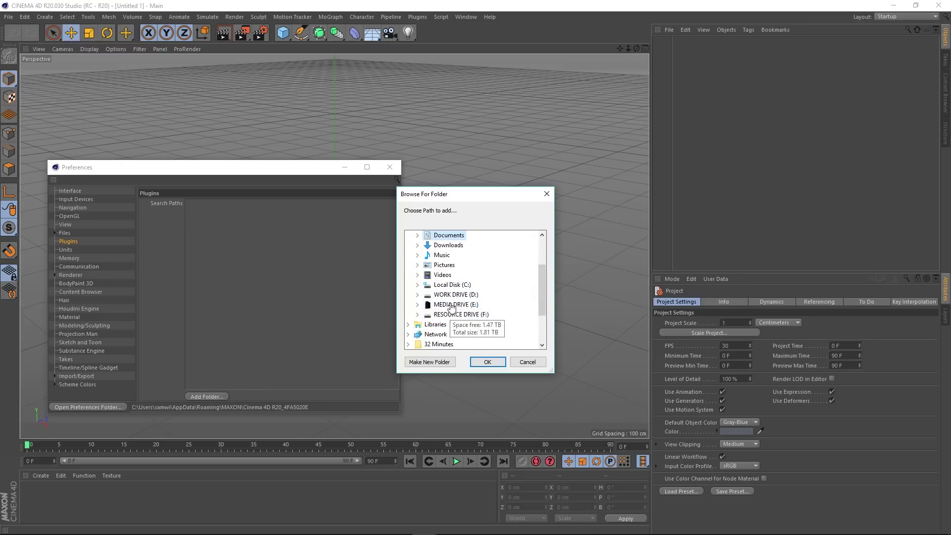
pyautogui.click(522, 361)
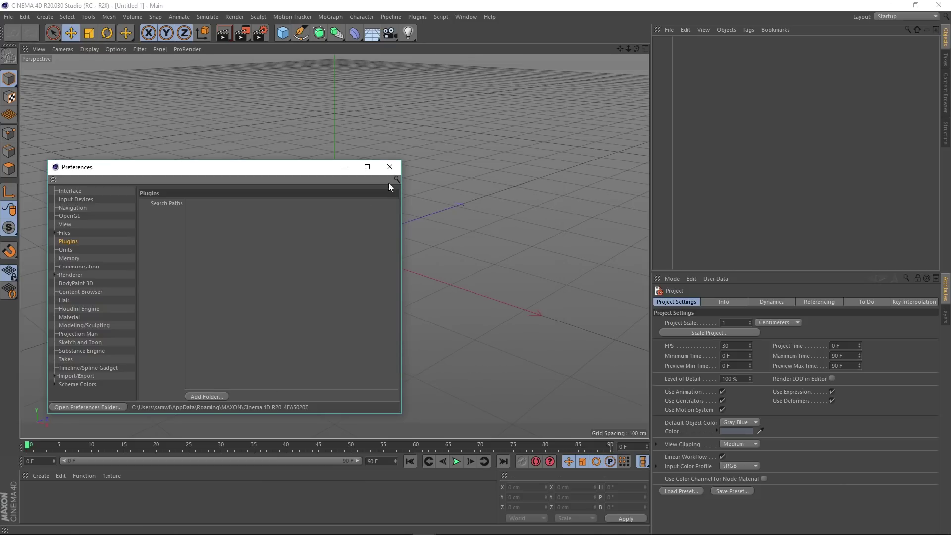
pyautogui.click(390, 167)
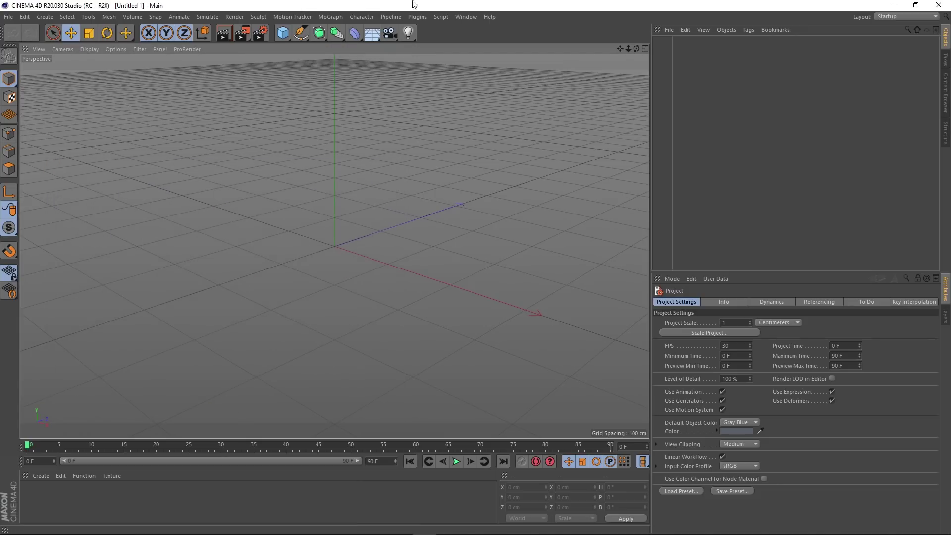
# Step: Check the installed plugins for Reeper 2.0 again
pyautogui.click(416, 17)
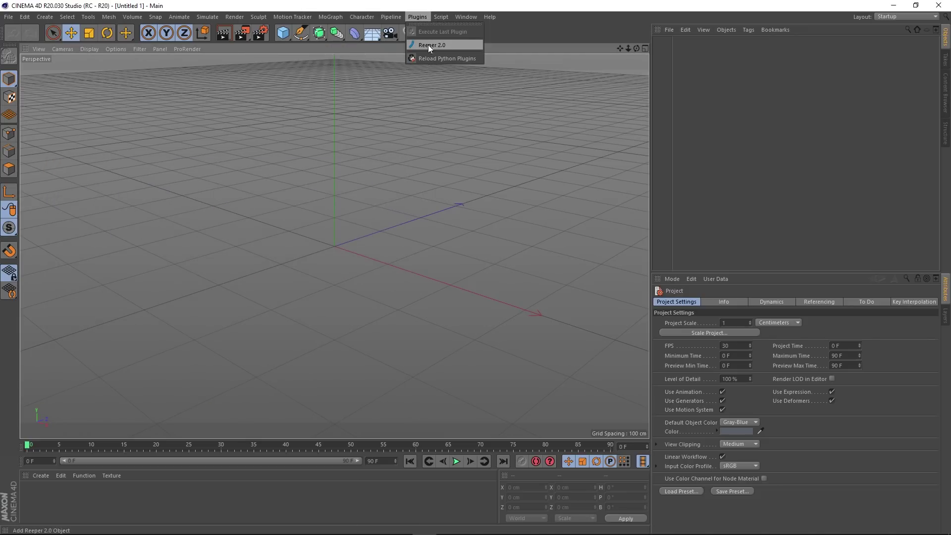
pyautogui.click(436, 17)
pyautogui.click(430, 5)
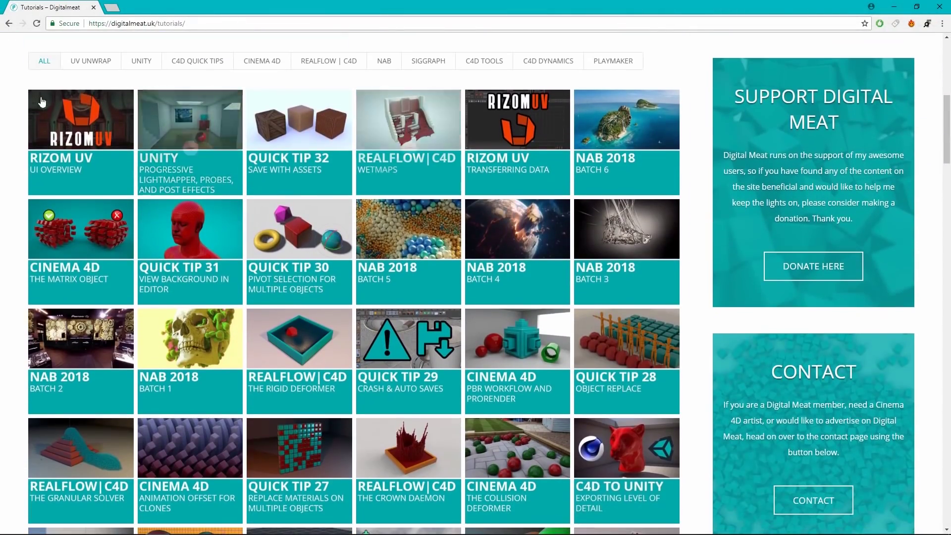
# Step: On the Digital Meat website in the browser, filter the tutorials by Unity and C4D Quick Tips, and look through the Prime members' tutorials
pyautogui.click(117, 62)
pyautogui.click(144, 62)
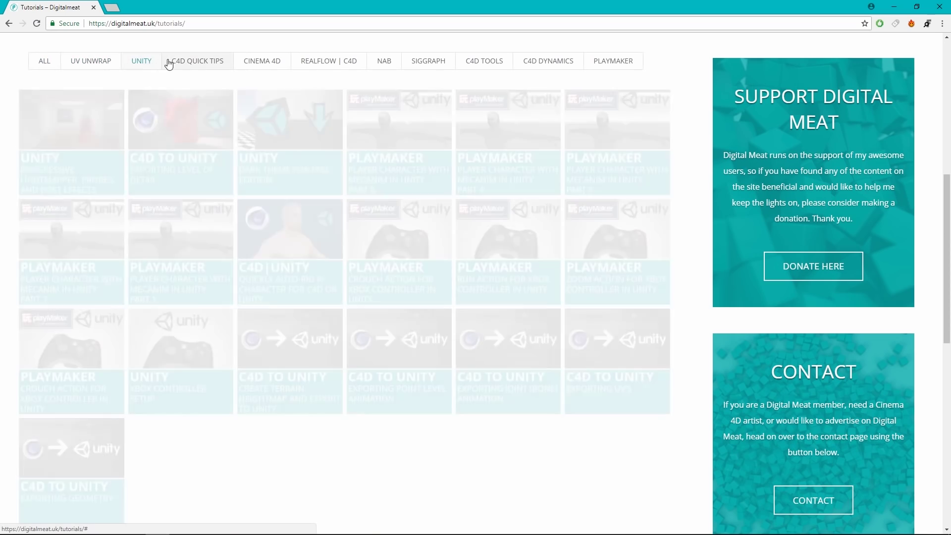
pyautogui.click(190, 61)
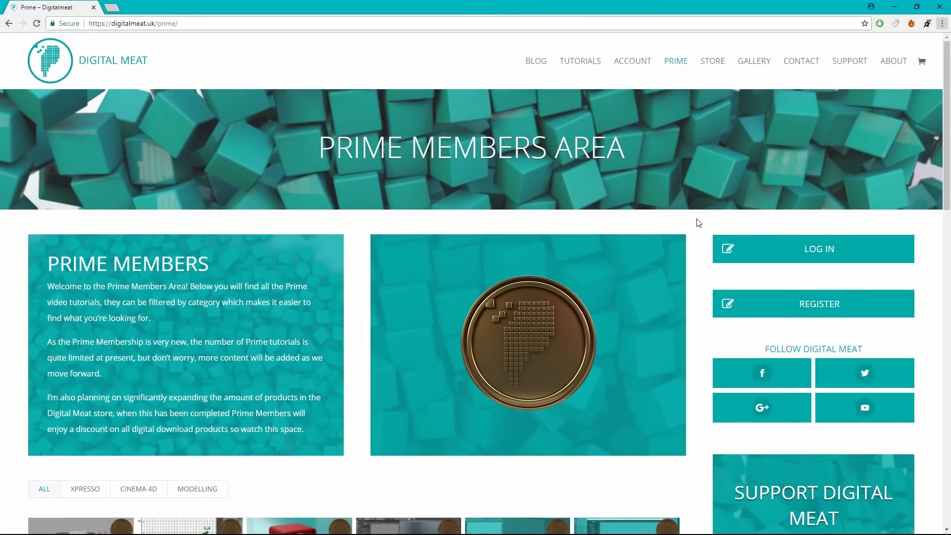
pyautogui.scroll(-6, 698, 223)
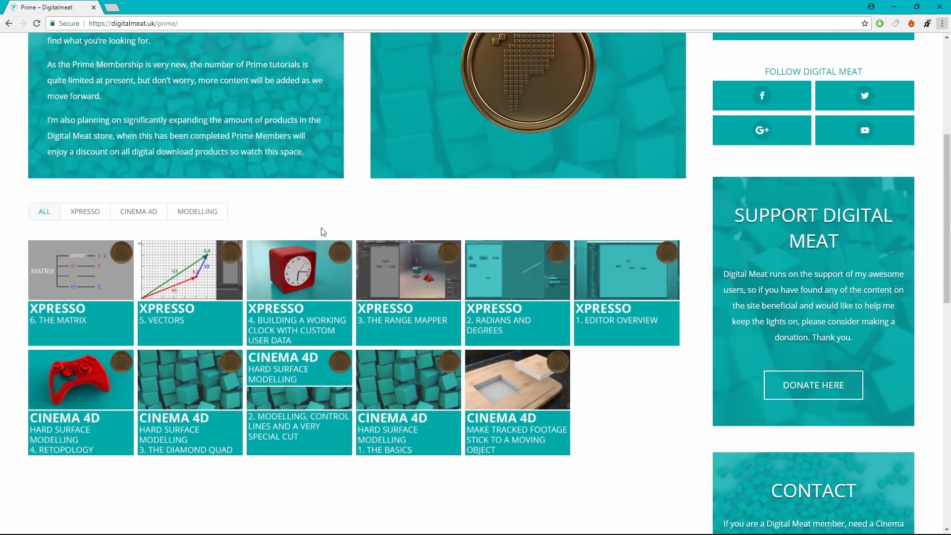